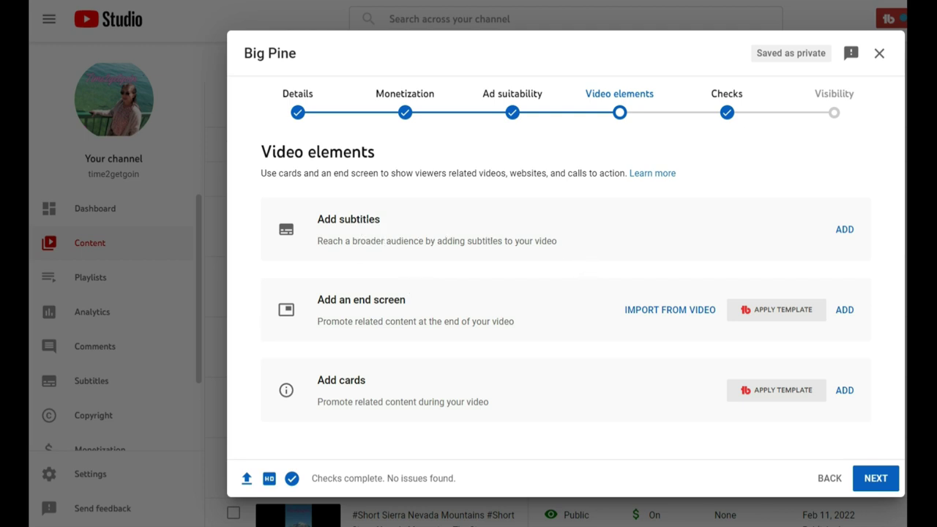
# Step: Skip adding subtitles to the Big Pine upload and advance it to the visibility step
pyautogui.click(334, 256)
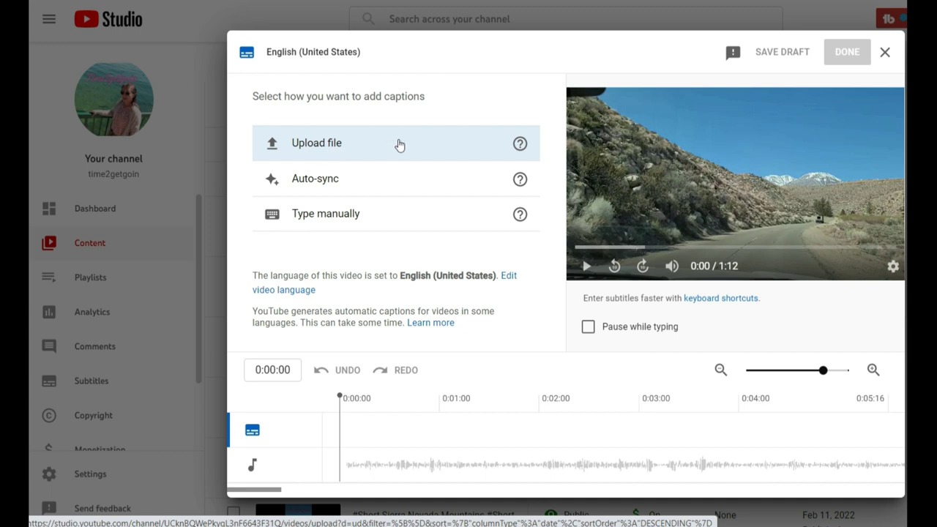
pyautogui.click(884, 52)
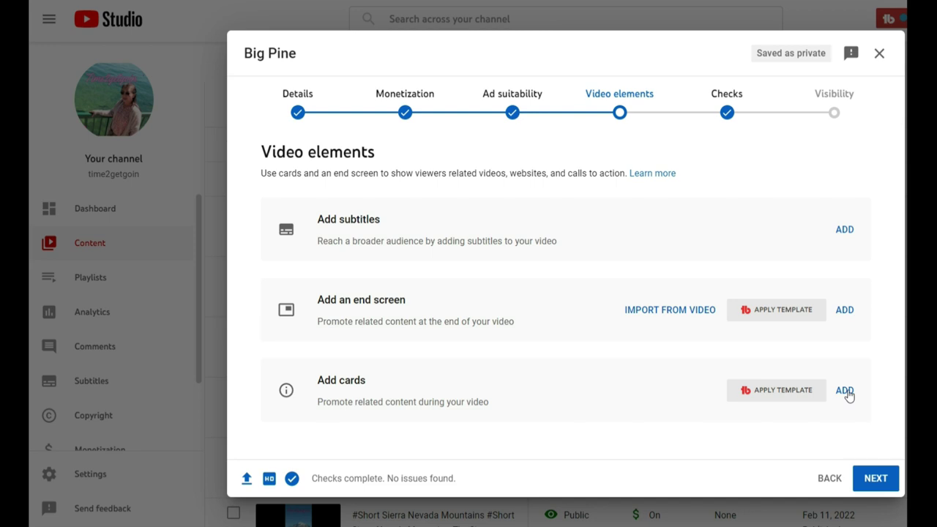
pyautogui.click(884, 478)
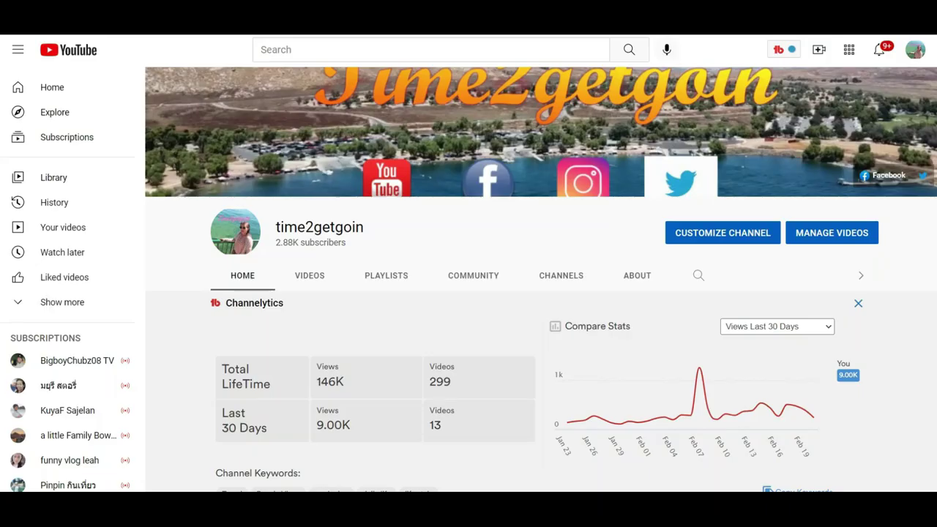
# Step: Switch from the channel page to YouTube Studio and show the channel's Subtitles list
pyautogui.click(916, 51)
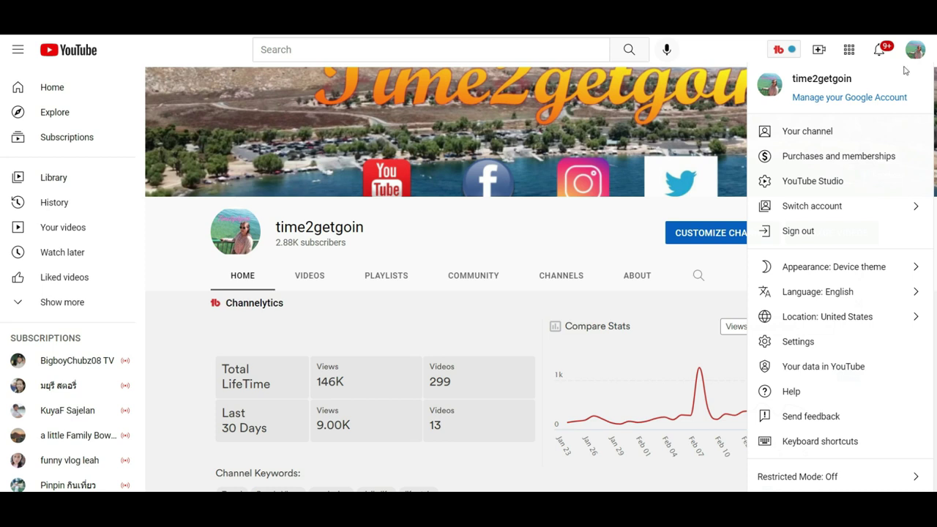
pyautogui.click(815, 183)
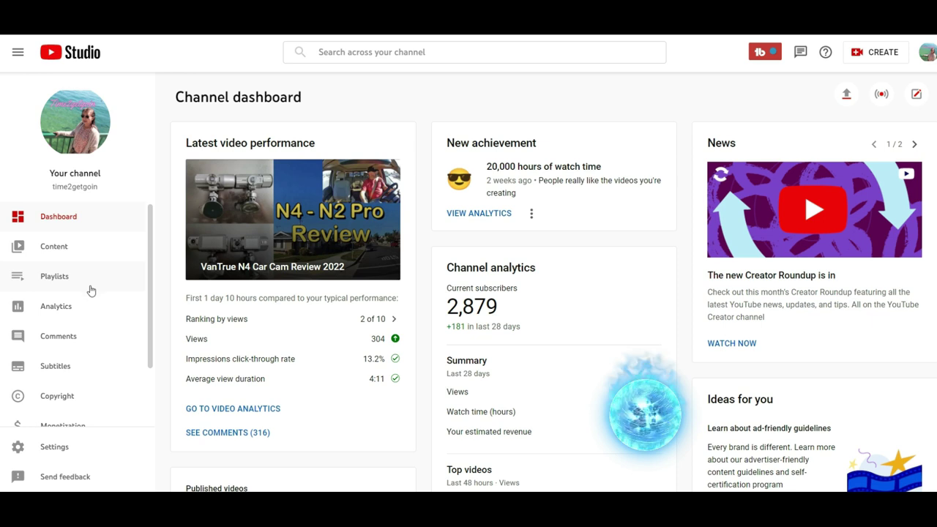
pyautogui.click(56, 366)
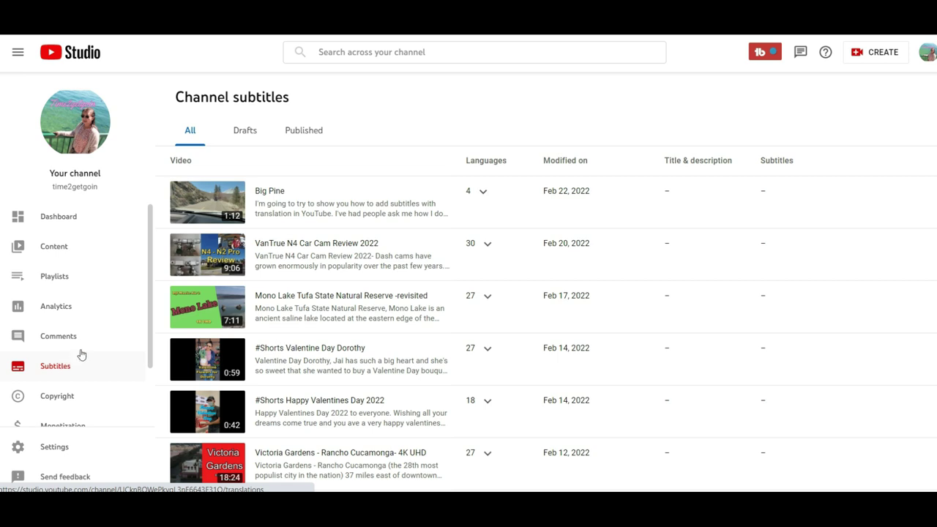
# Step: Open Big Pine's subtitle languages to edit its English track
pyautogui.click(206, 203)
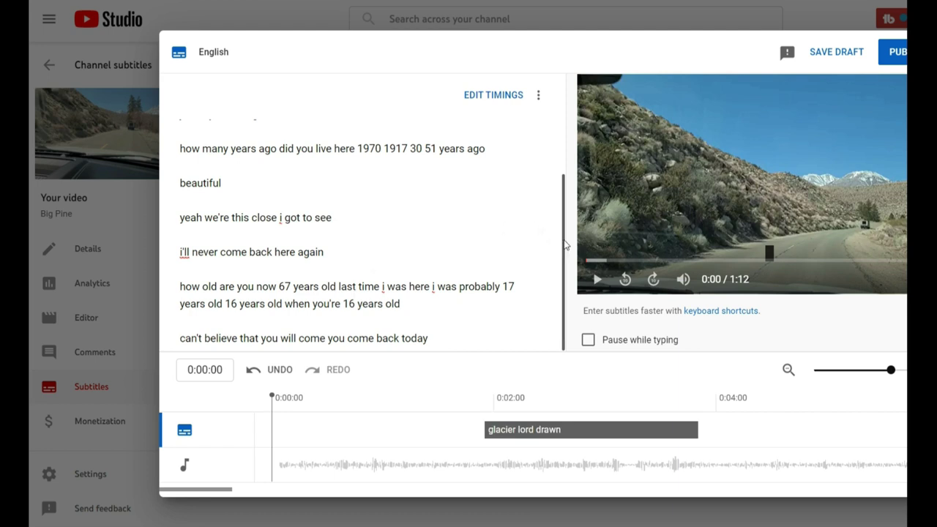
# Step: Correct the first English caption to read 'glacier lodge road' and check it in the preview
pyautogui.moveTo(565, 247); pyautogui.dragTo(548, 118)
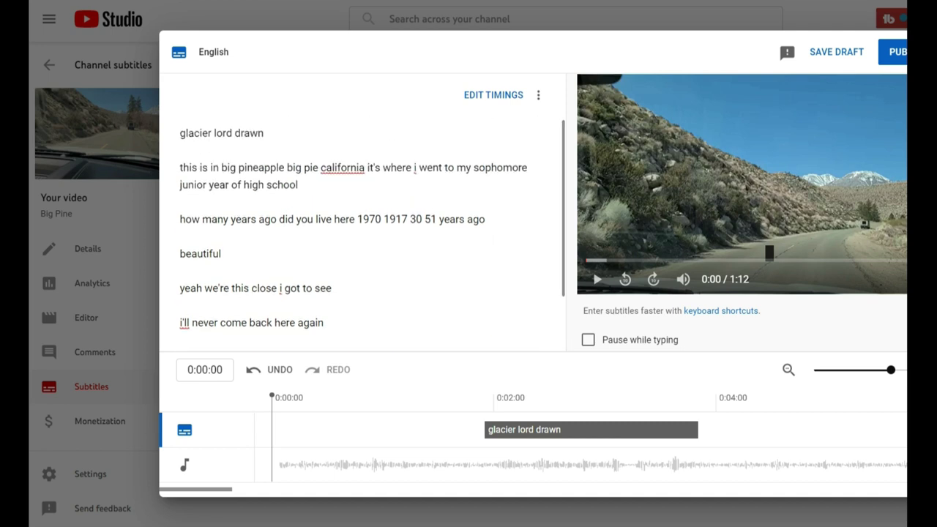
pyautogui.click(597, 279)
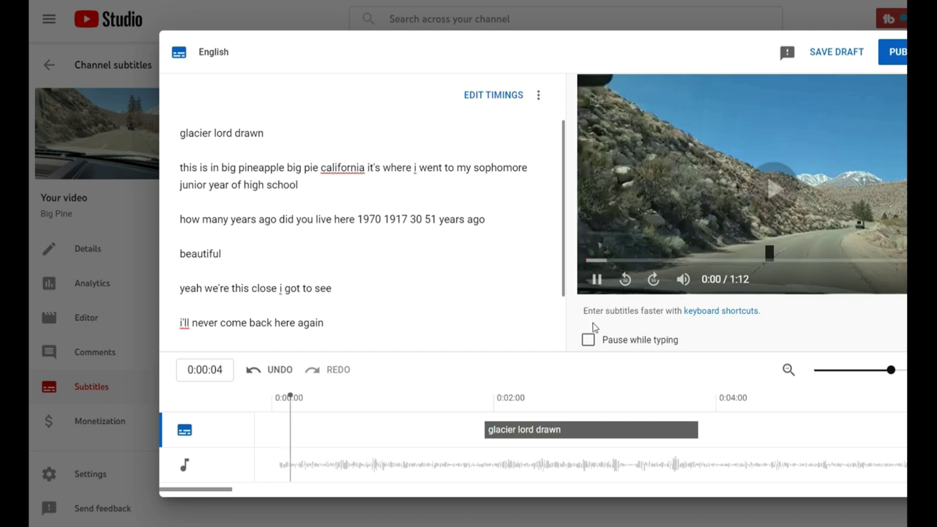
pyautogui.moveTo(265, 133); pyautogui.dragTo(216, 133)
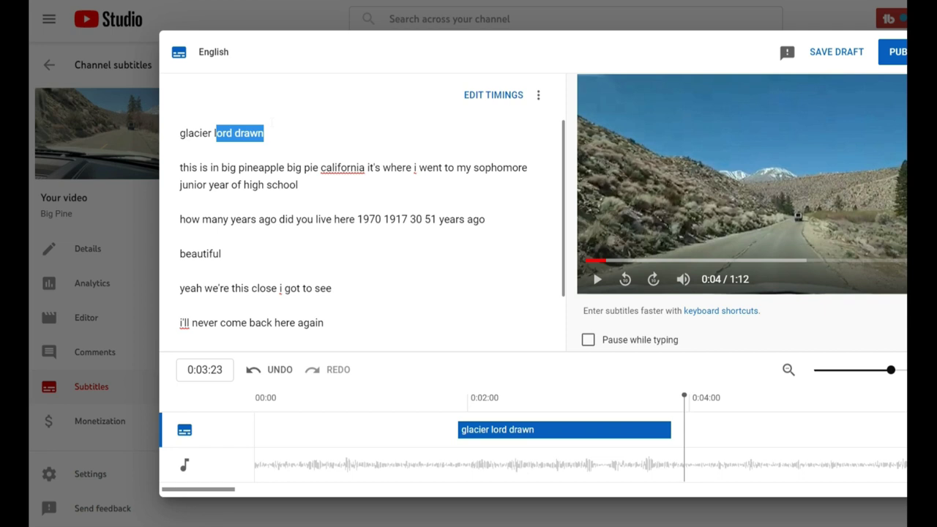
pyautogui.write('odge ')
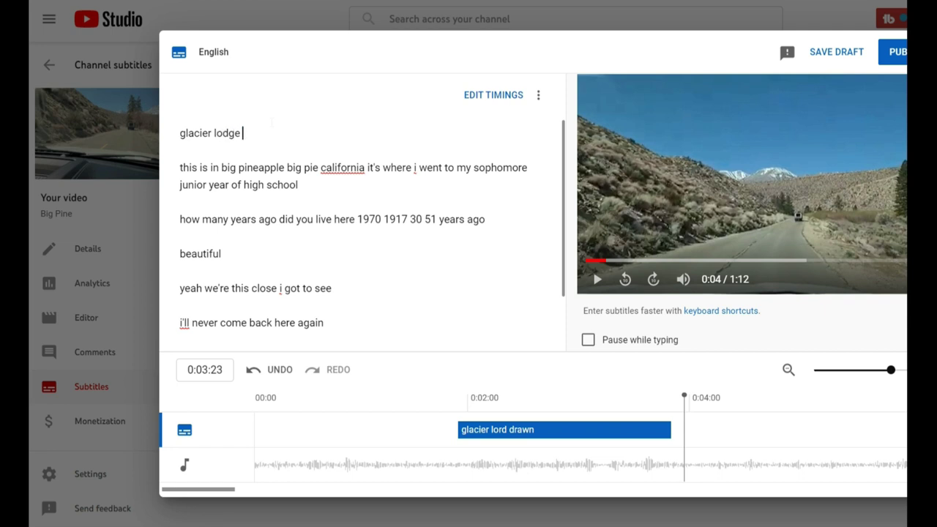
pyautogui.write('roa')
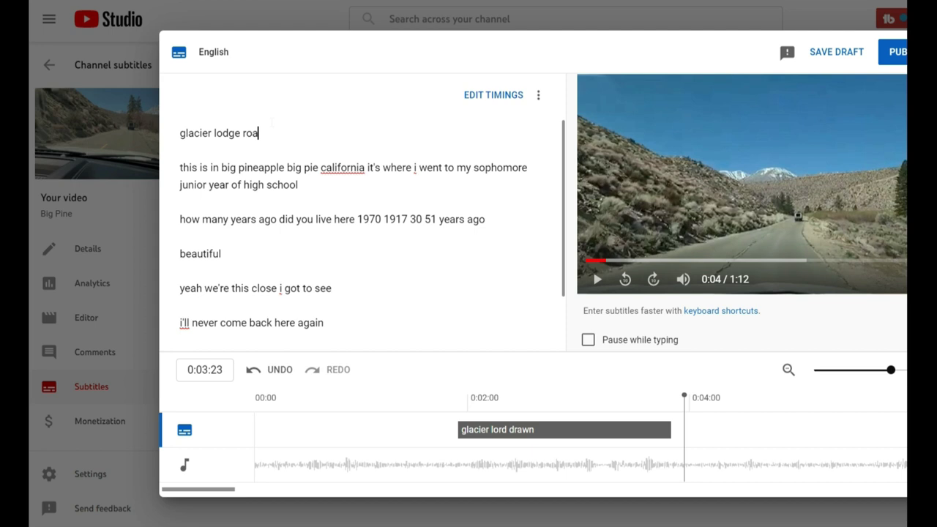
pyautogui.write('d')
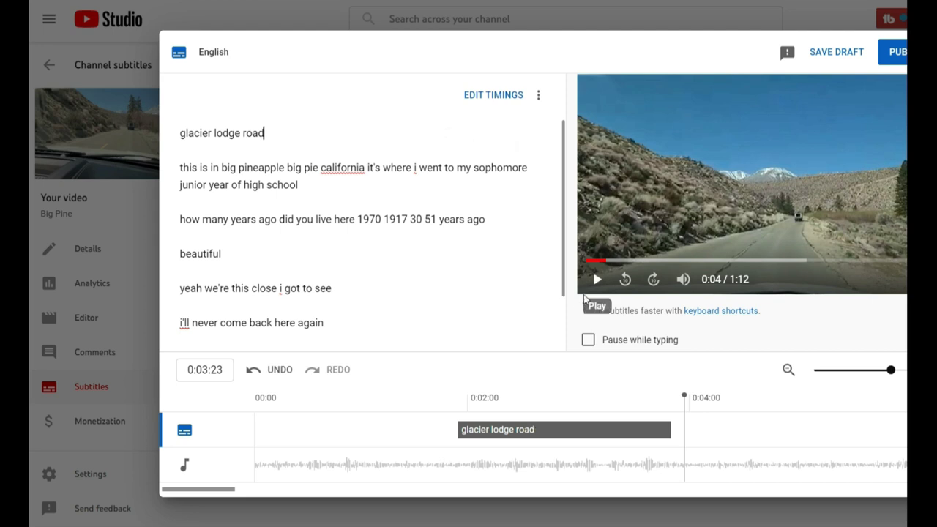
pyautogui.click(597, 282)
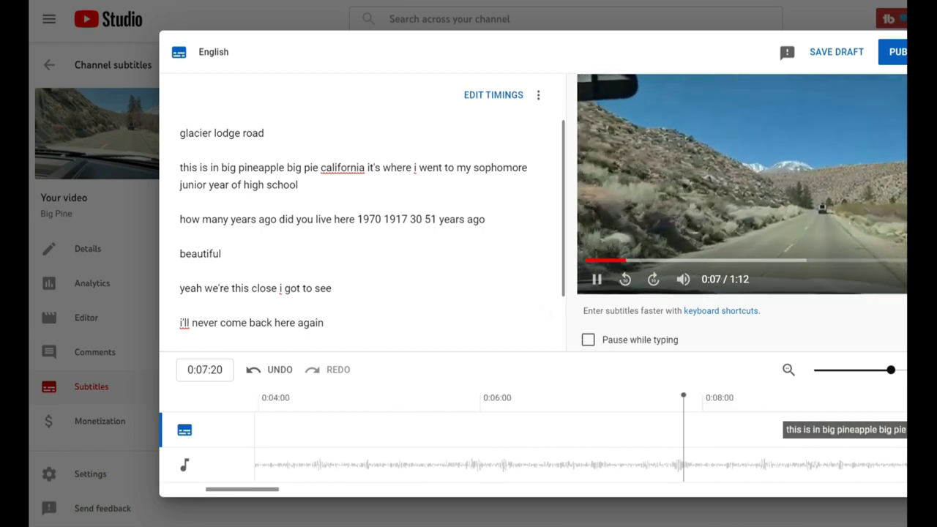
pyautogui.click(598, 280)
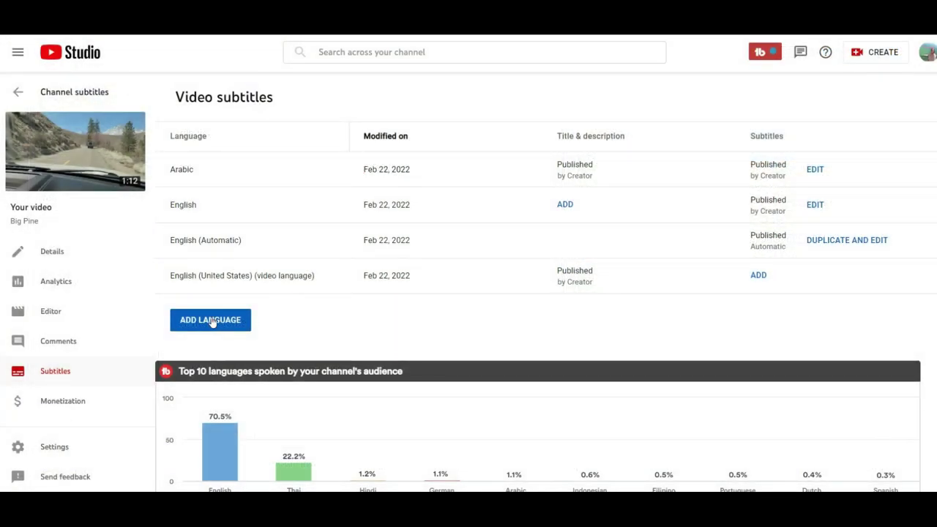
# Step: Add Thai to Big Pine's subtitle languages from the Add Language list
pyautogui.click(216, 321)
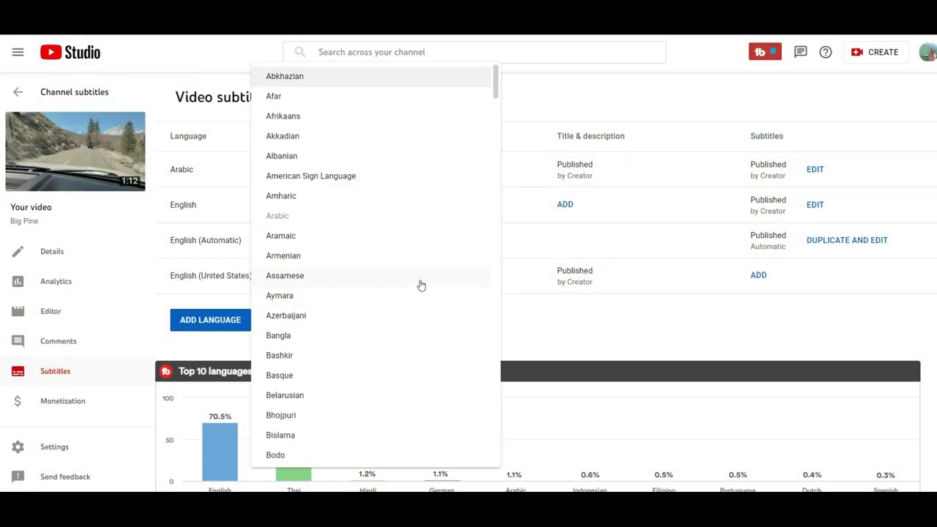
pyautogui.scroll(-20, 421, 285)
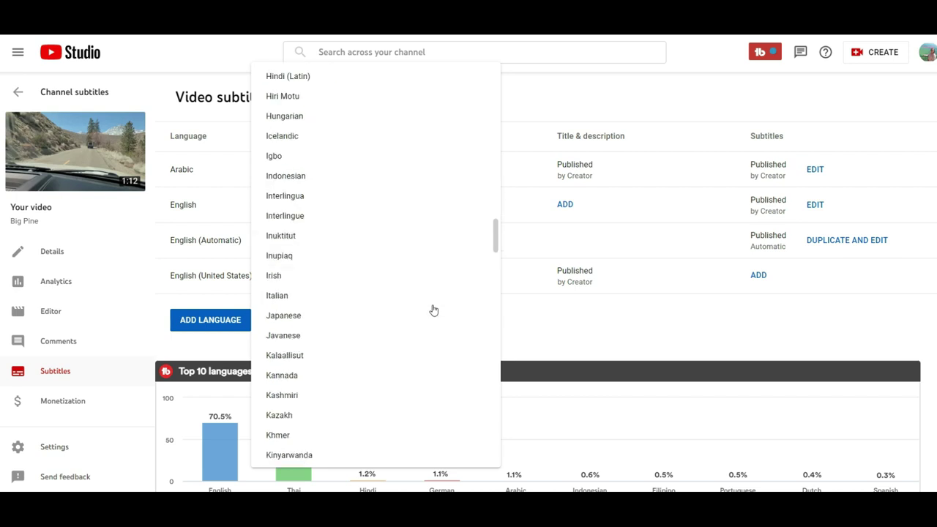
pyautogui.scroll(-20, 433, 310)
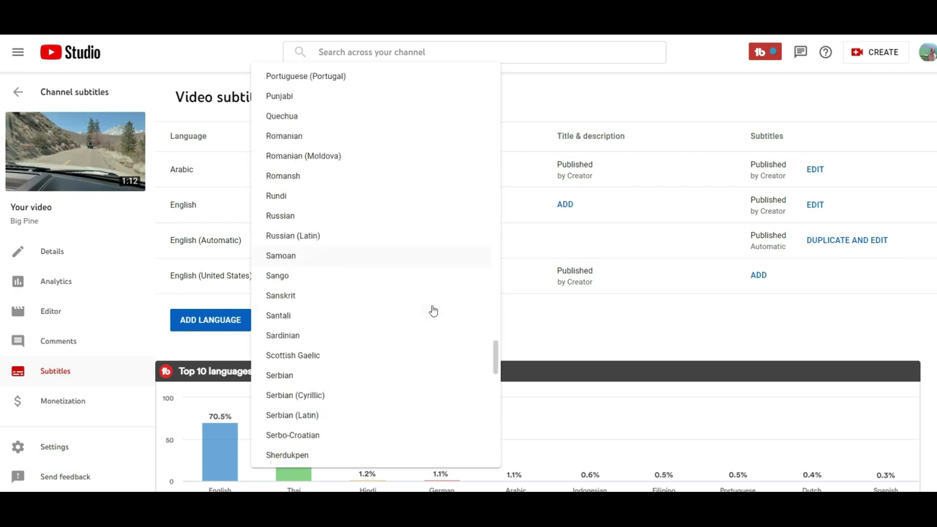
pyautogui.scroll(-6, 433, 311)
pyautogui.scroll(-5, 433, 310)
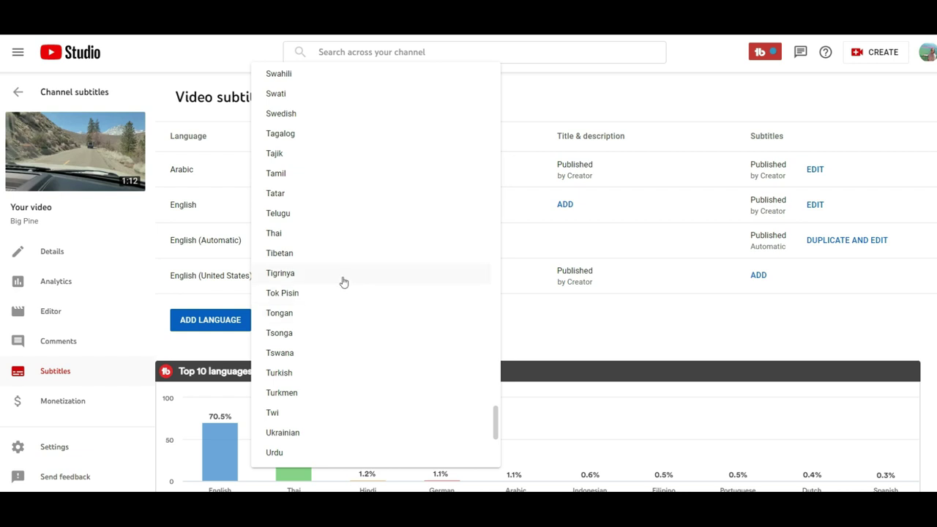
pyautogui.click(275, 233)
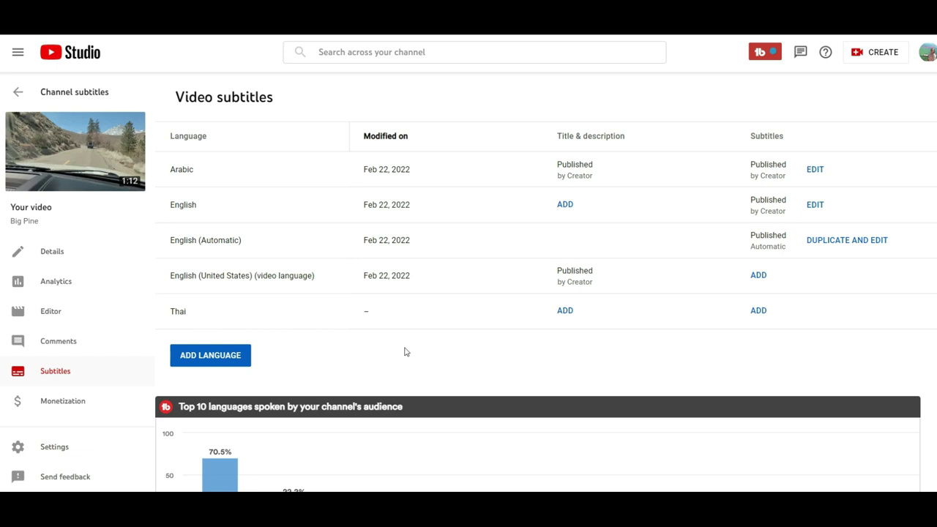
# Step: Machine-translate Big Pine's title and description into Thai and publish them
pyautogui.click(565, 311)
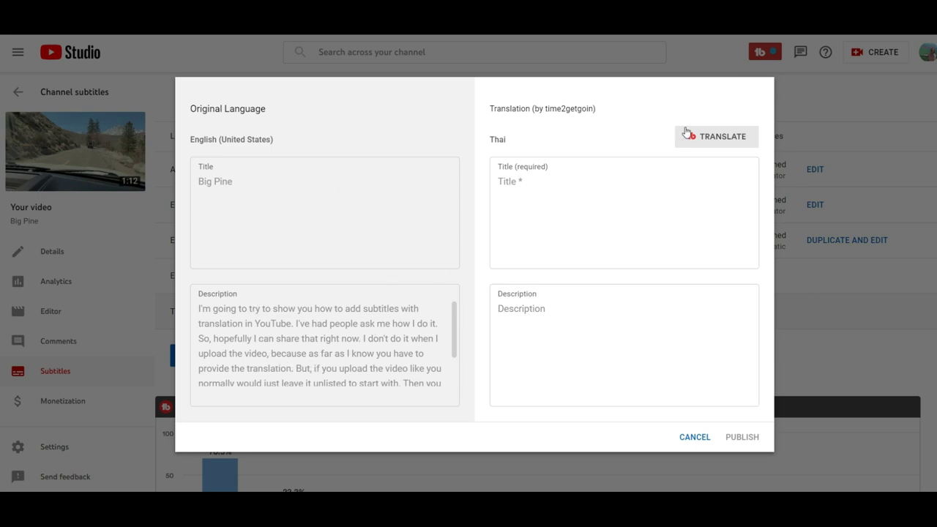
pyautogui.click(715, 139)
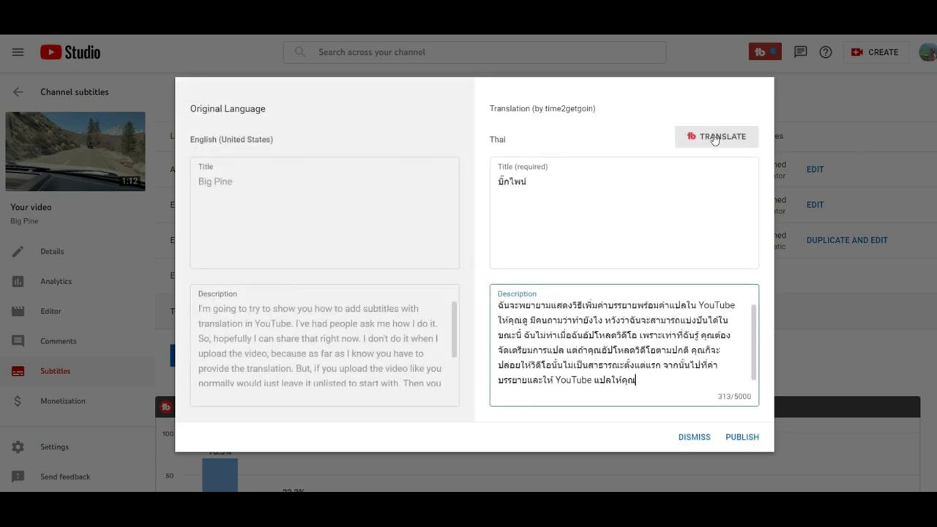
pyautogui.click(742, 438)
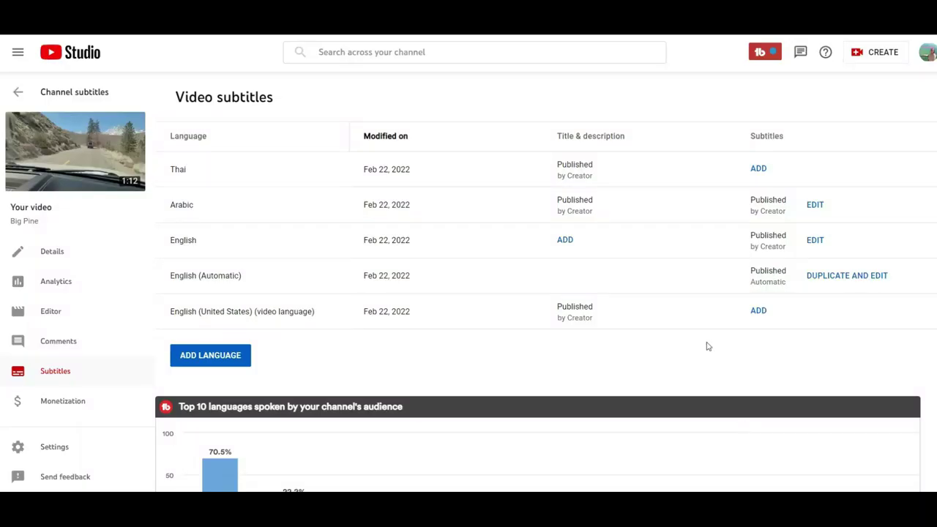
# Step: Auto-translate the English captions into Thai subtitles and publish them
pyautogui.click(759, 169)
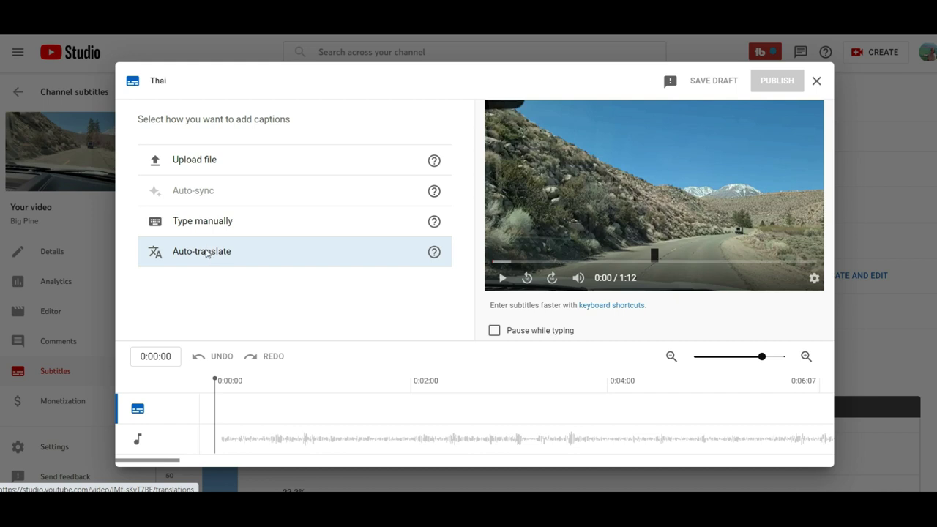
pyautogui.click(206, 253)
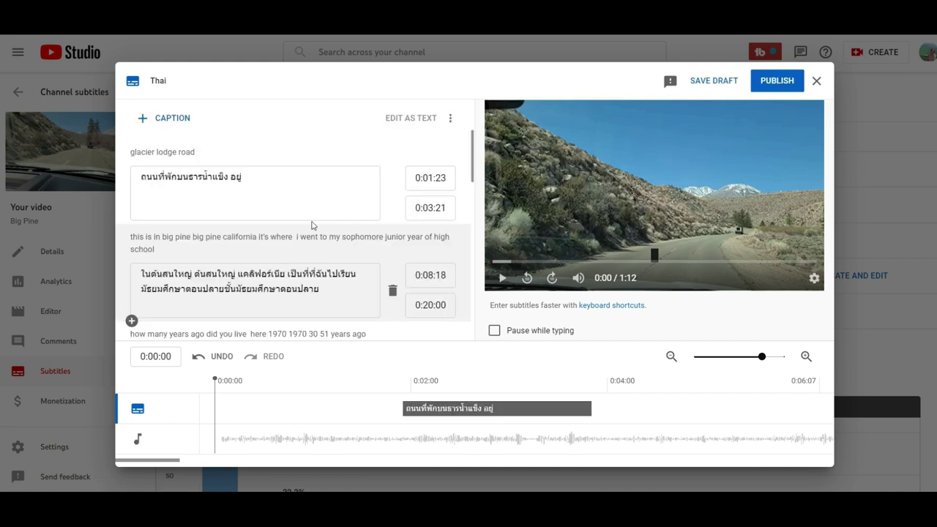
pyautogui.click(775, 81)
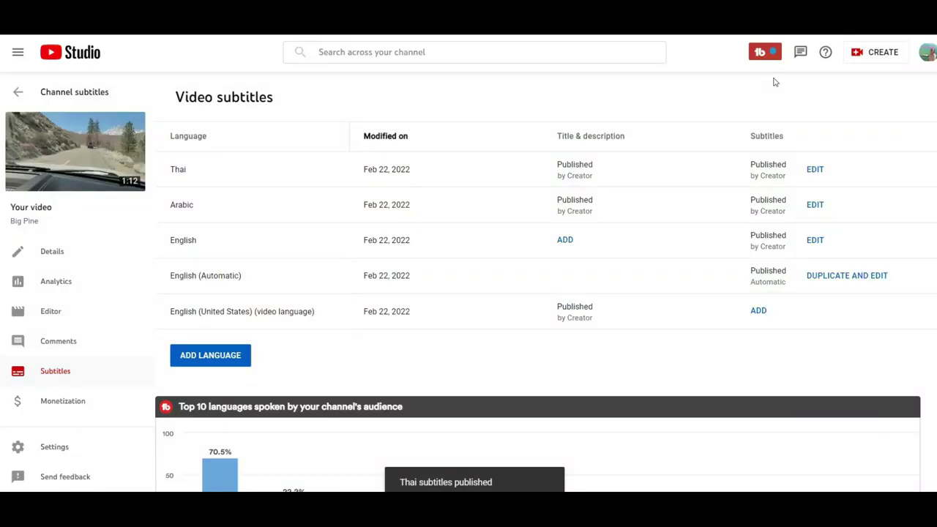
# Step: Scroll the Add Language list to add French, German, Hindi, Italian, Japanese and other languages
pyautogui.click(227, 357)
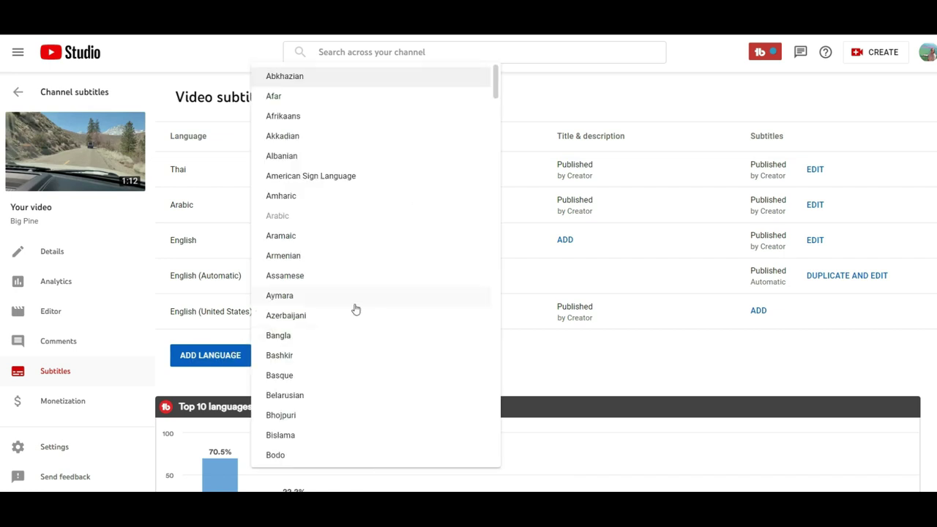
pyautogui.scroll(-20, 357, 312)
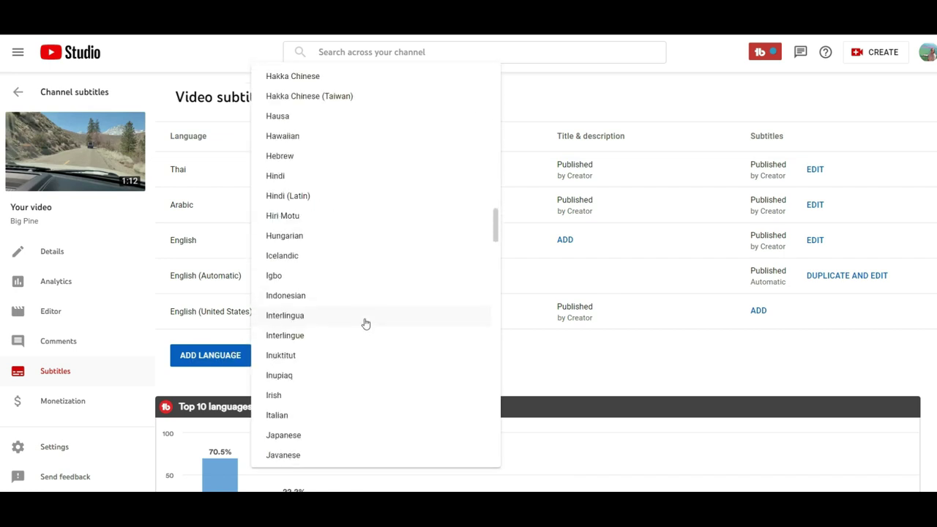
pyautogui.scroll(-20, 365, 323)
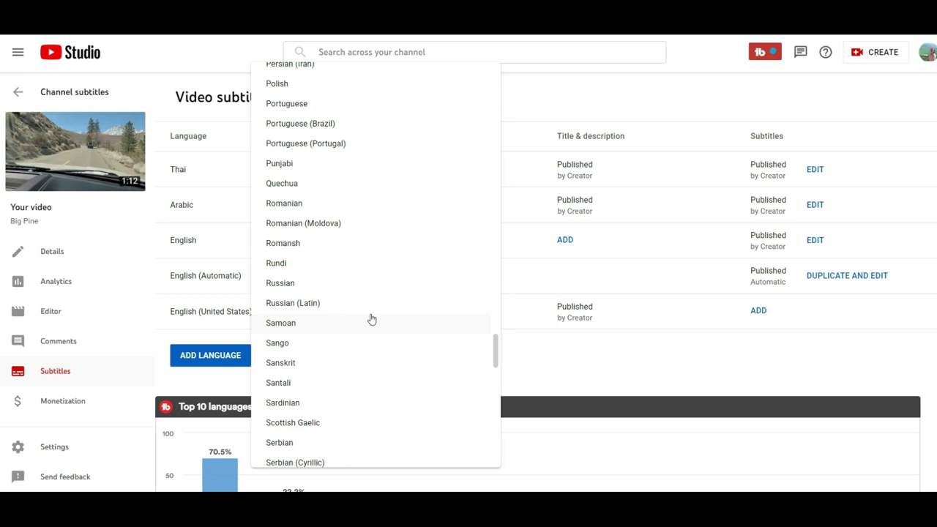
pyautogui.scroll(-15, 372, 319)
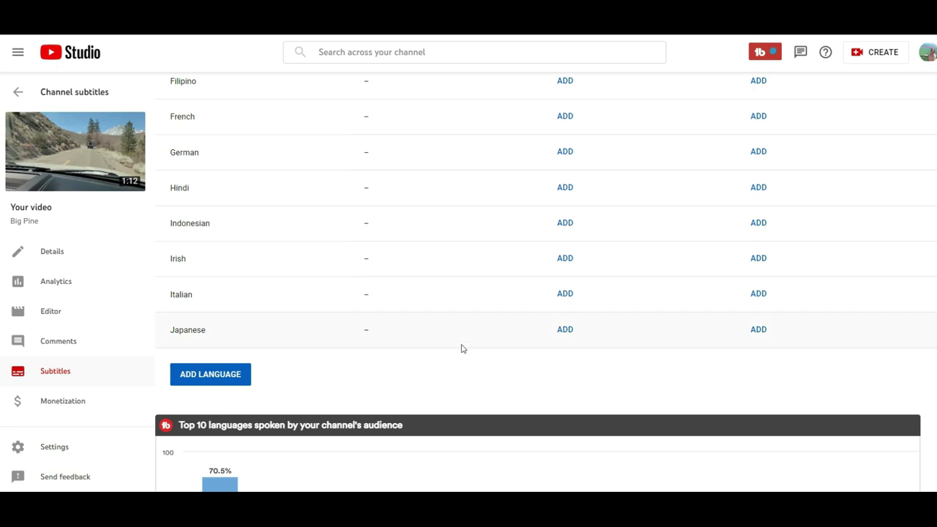
# Step: Machine-translate and publish Big Pine's Japanese and Italian titles and descriptions
pyautogui.click(564, 330)
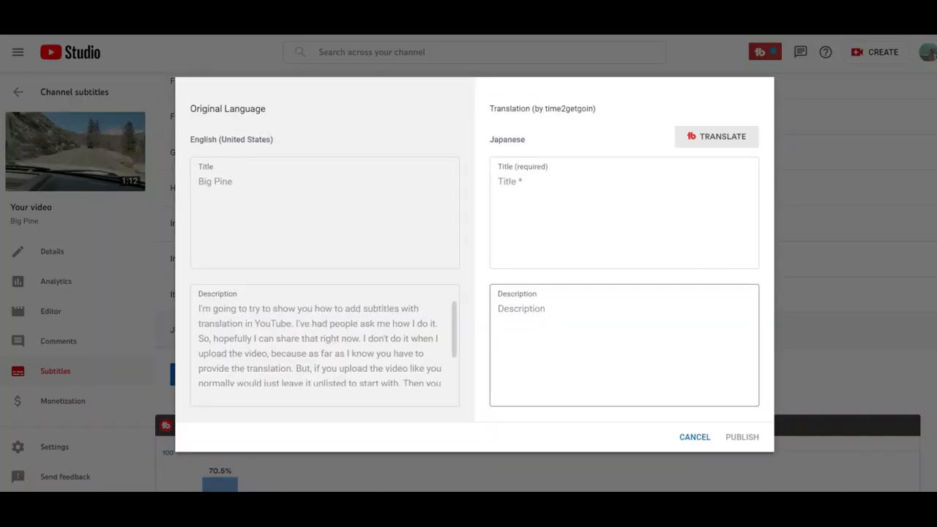
pyautogui.click(724, 138)
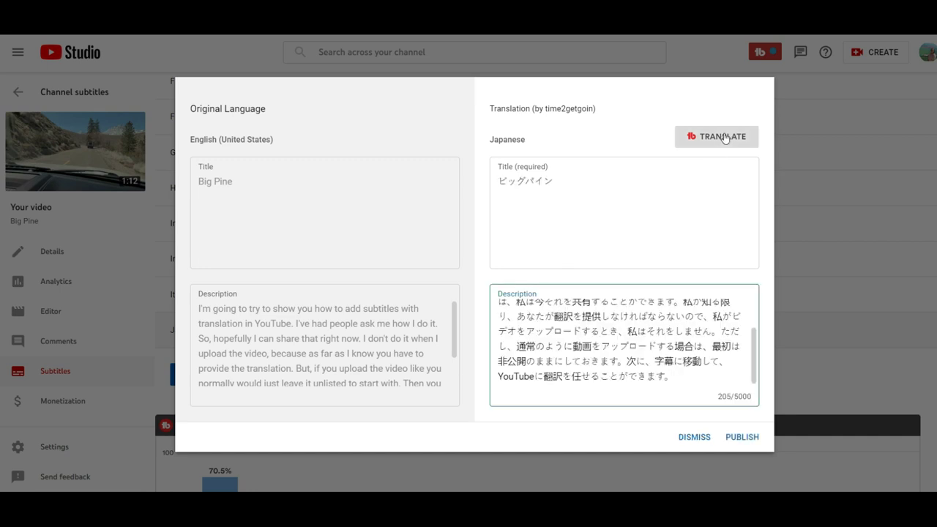
pyautogui.click(742, 438)
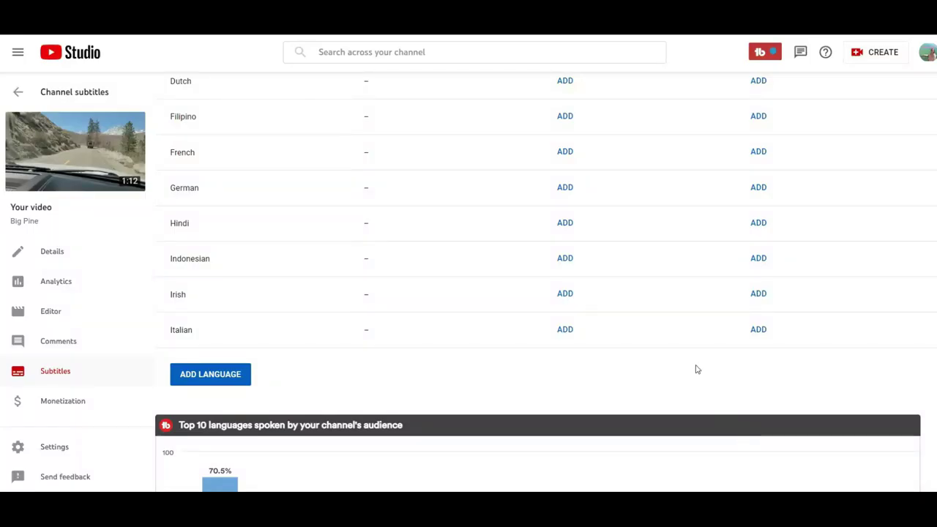
pyautogui.click(565, 330)
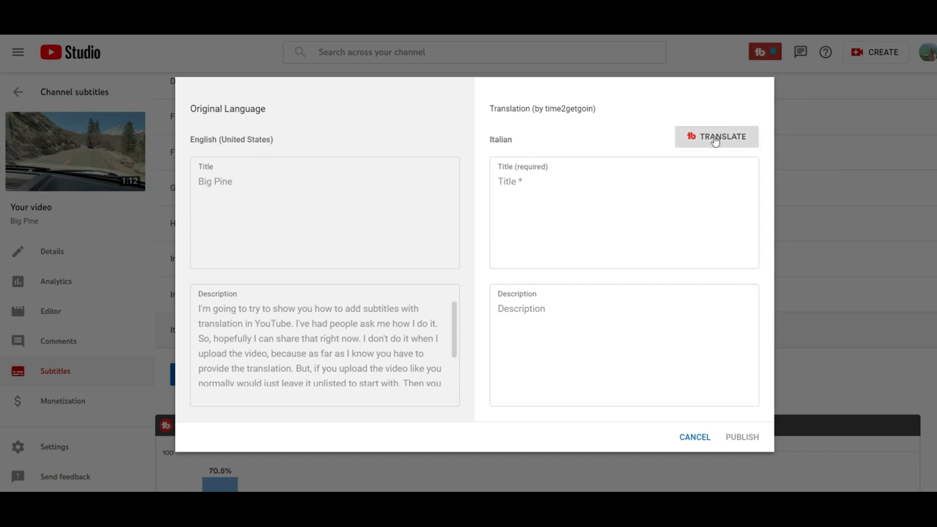
pyautogui.click(716, 139)
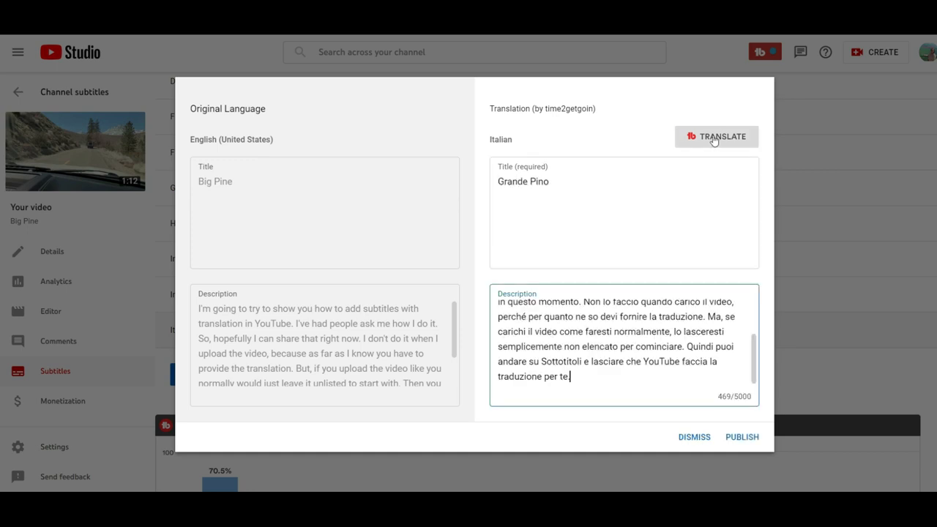
pyautogui.click(743, 437)
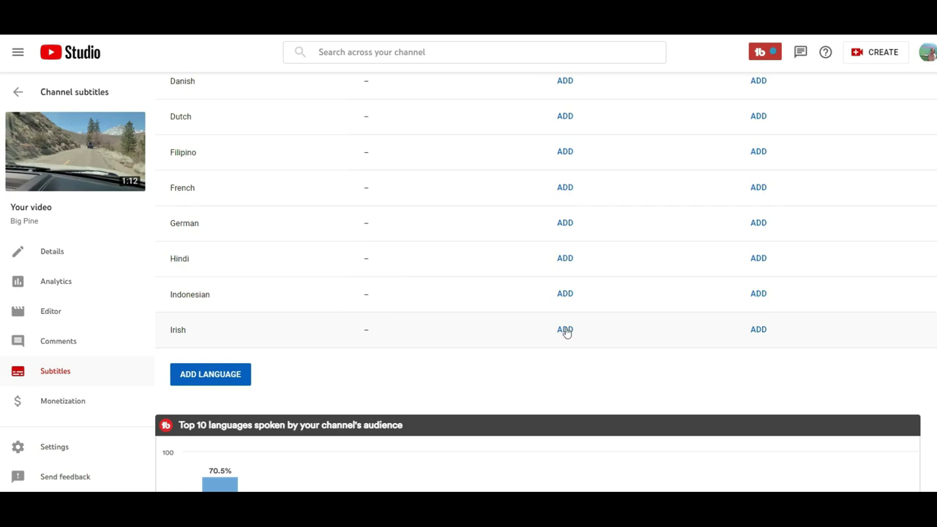
# Step: Machine-translate and publish the Irish and Indonesian titles and descriptions
pyautogui.click(565, 330)
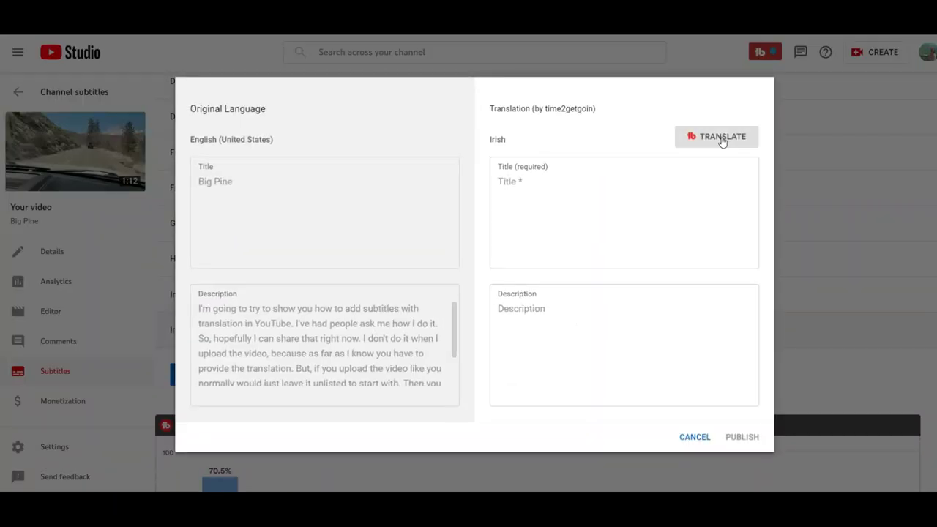
pyautogui.click(725, 139)
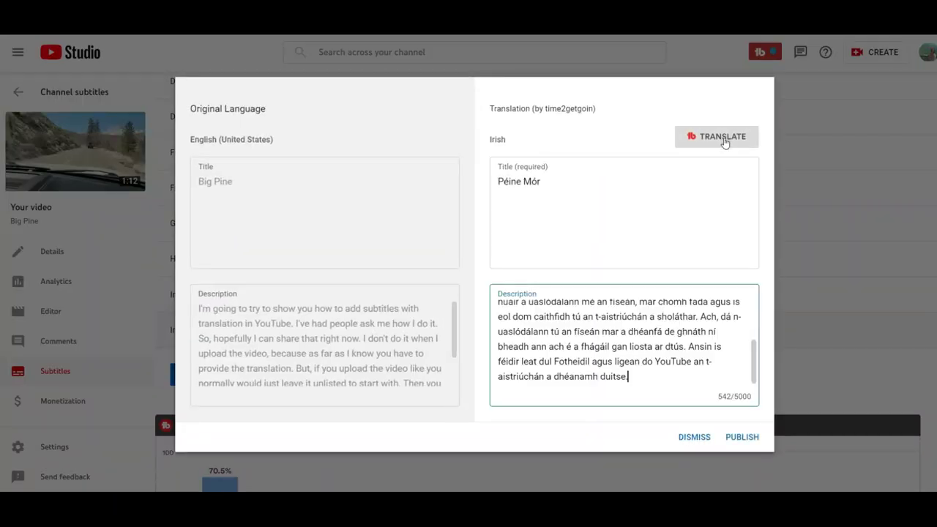
pyautogui.click(739, 439)
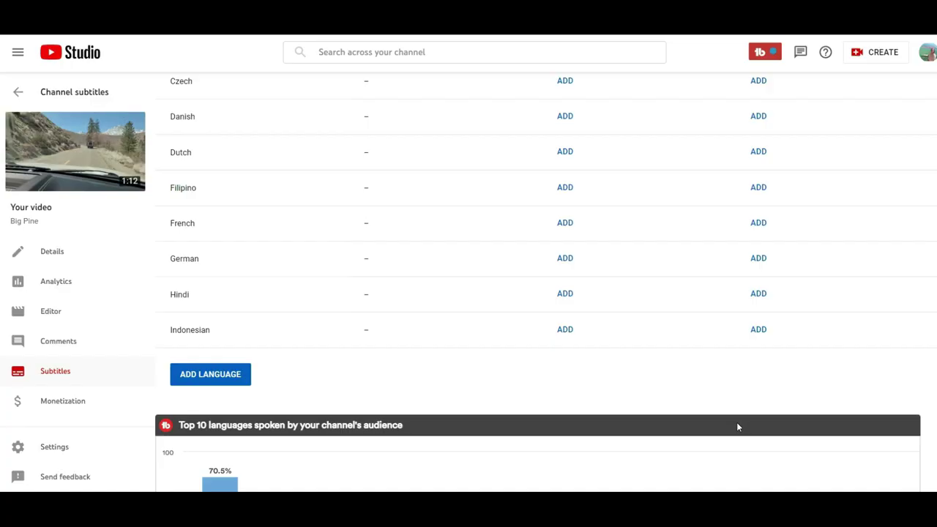
pyautogui.click(565, 330)
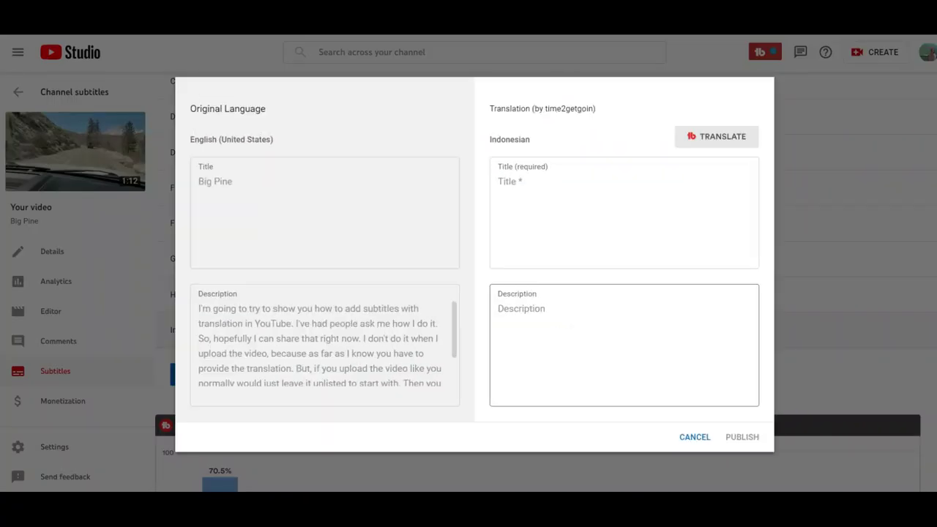
pyautogui.click(723, 141)
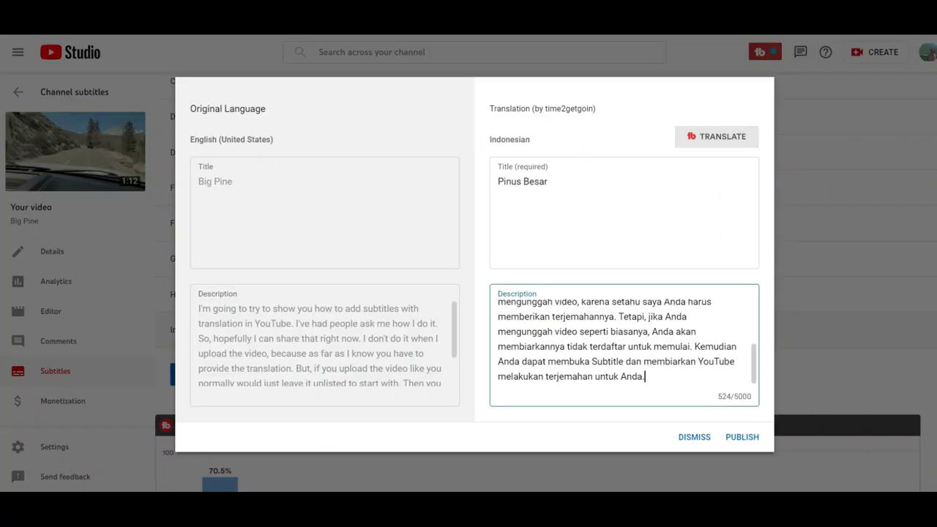
pyautogui.click(735, 439)
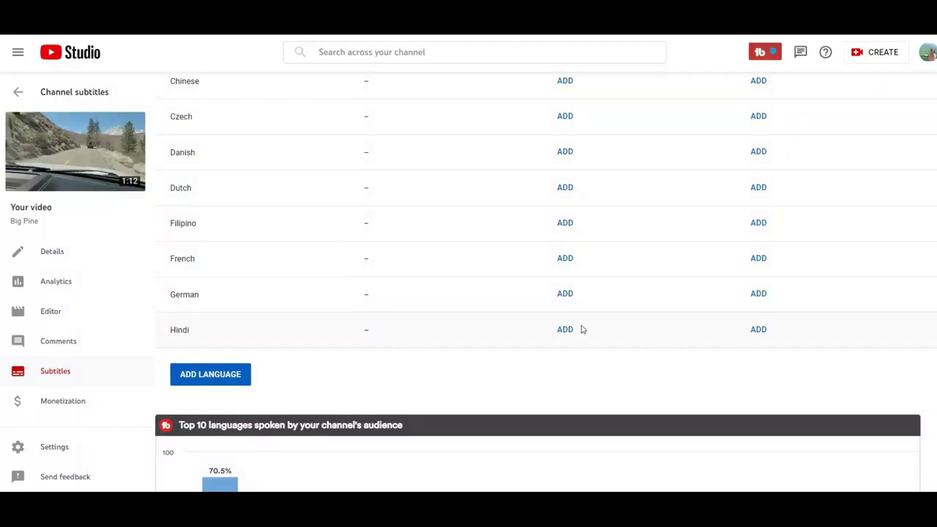
pyautogui.click(566, 330)
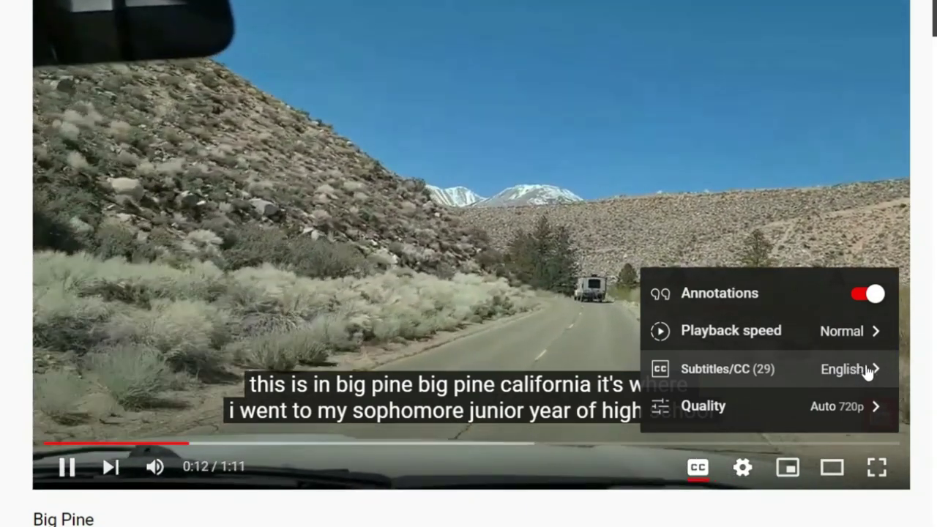
# Step: Pick Swedish from the player's Subtitles/CC language list for Big Pine
pyautogui.click(868, 371)
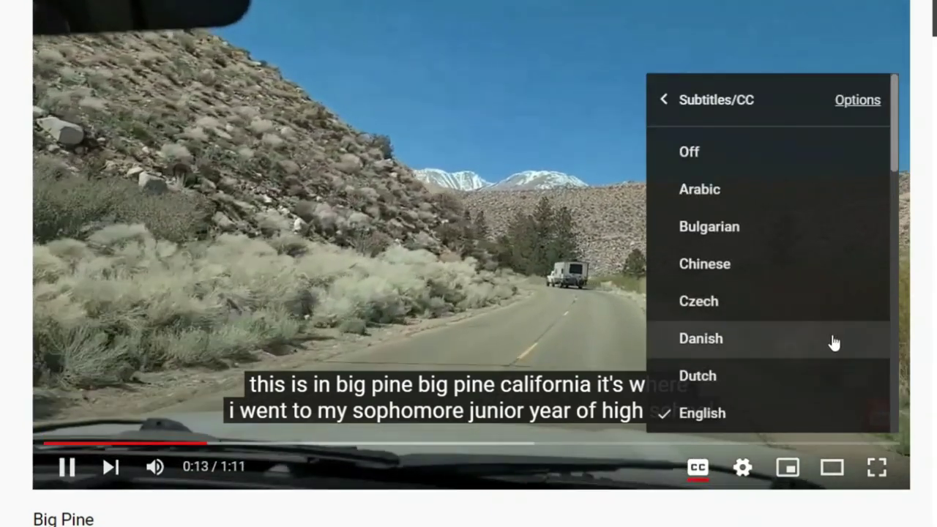
pyautogui.scroll(-3, 808, 264)
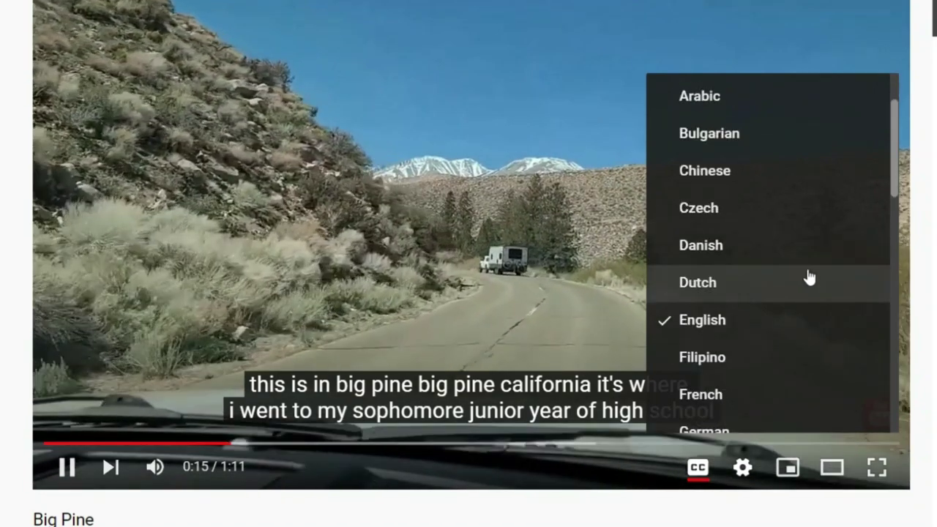
pyautogui.scroll(-4, 810, 291)
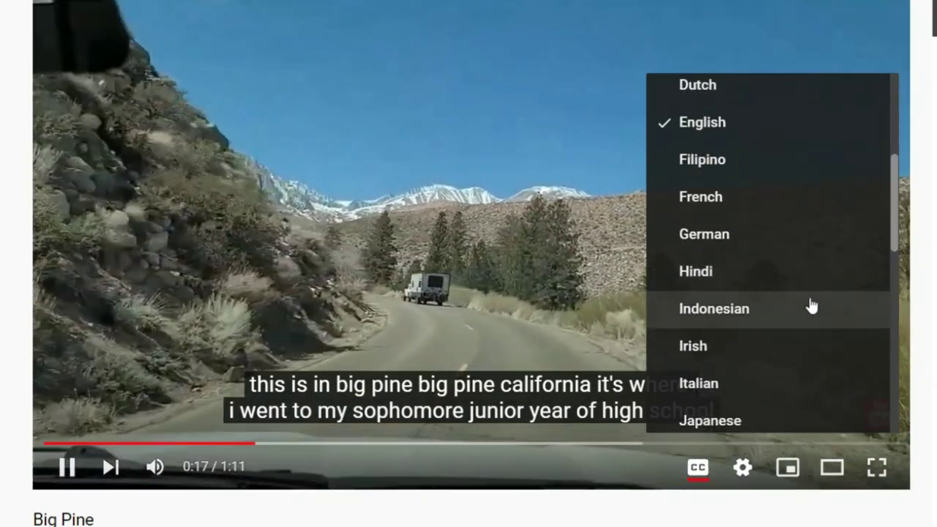
pyautogui.scroll(-2, 814, 309)
pyautogui.scroll(-8, 816, 312)
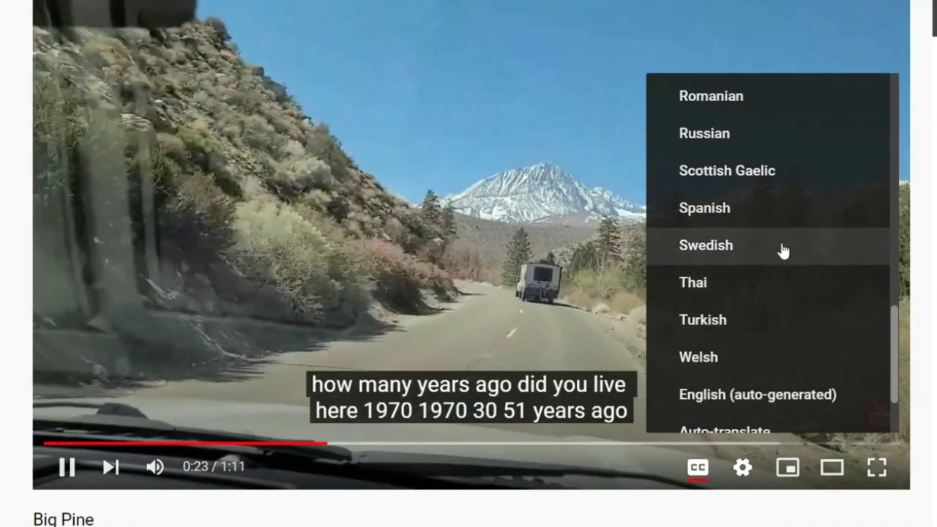
pyautogui.click(781, 246)
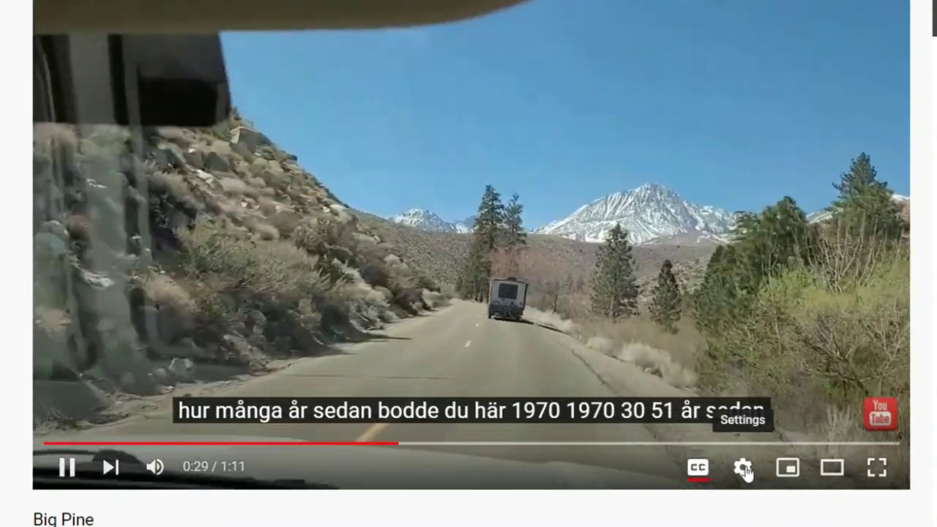
# Step: Open Big Pine's Subtitles/CC language list in the player settings and scroll up toward Persian
pyautogui.click(744, 469)
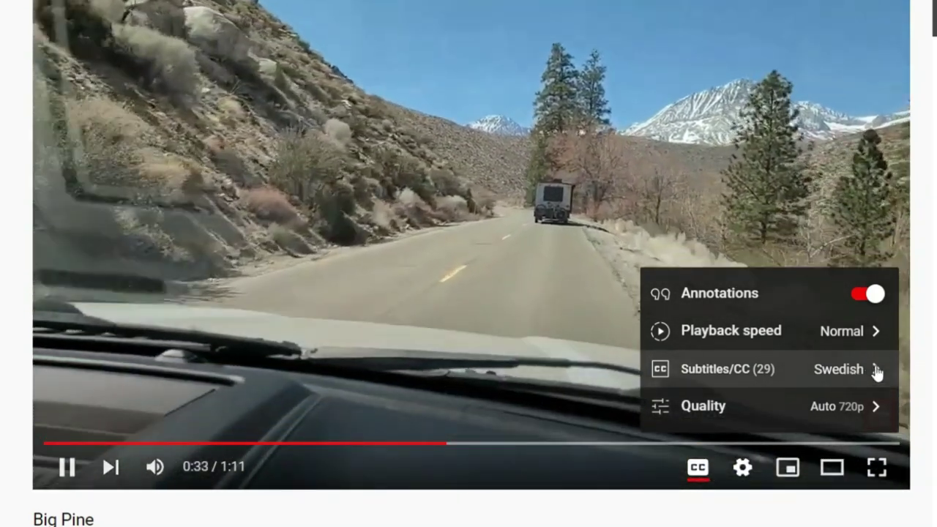
pyautogui.click(877, 373)
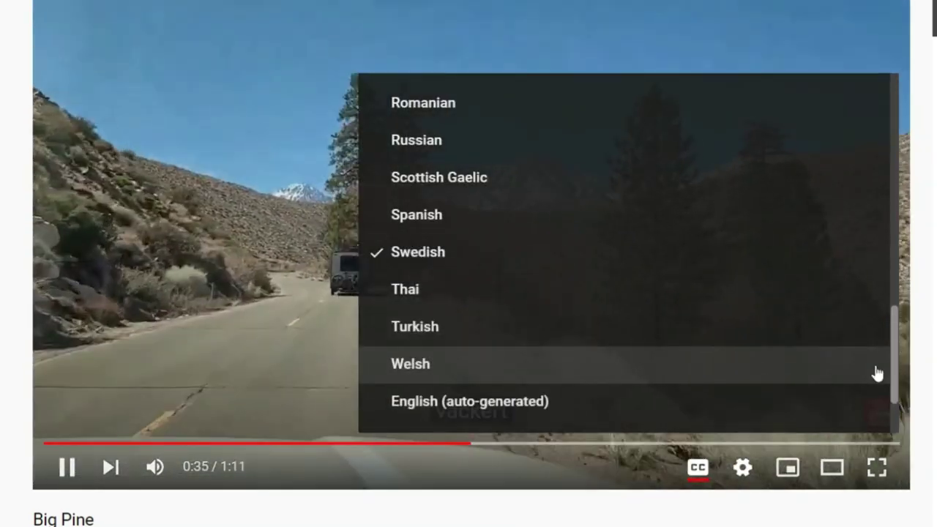
pyautogui.scroll(3, 831, 350)
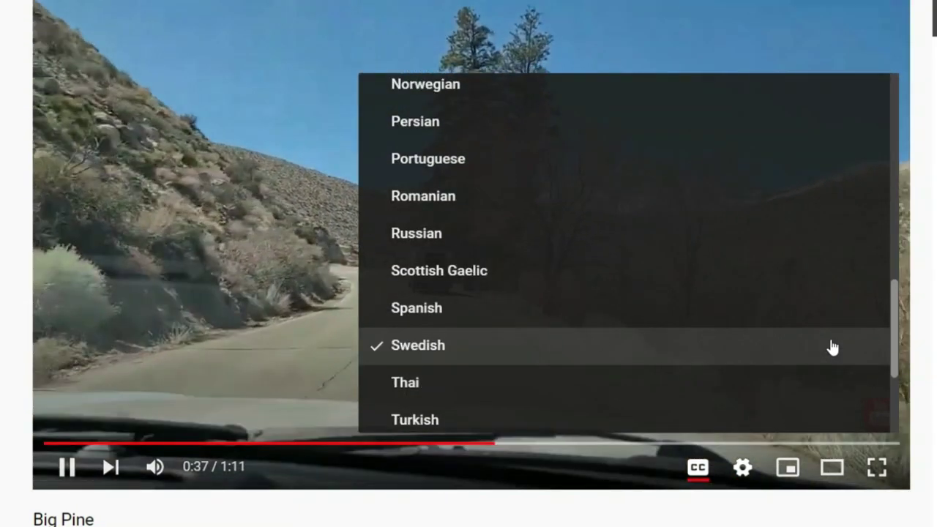
pyautogui.scroll(3, 831, 345)
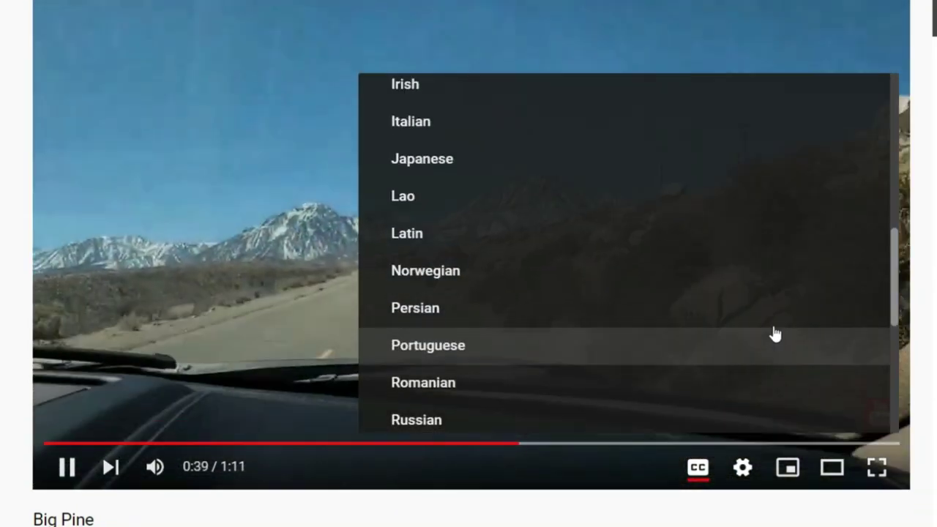